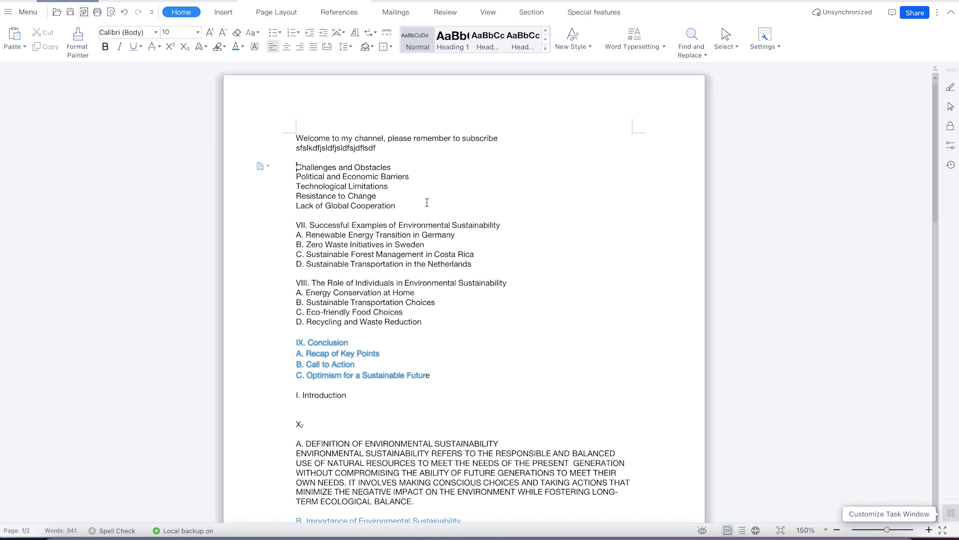
# Step: Scroll through the document and preview the bullet presets without applying one
pyautogui.scroll(-10, 412, 264)
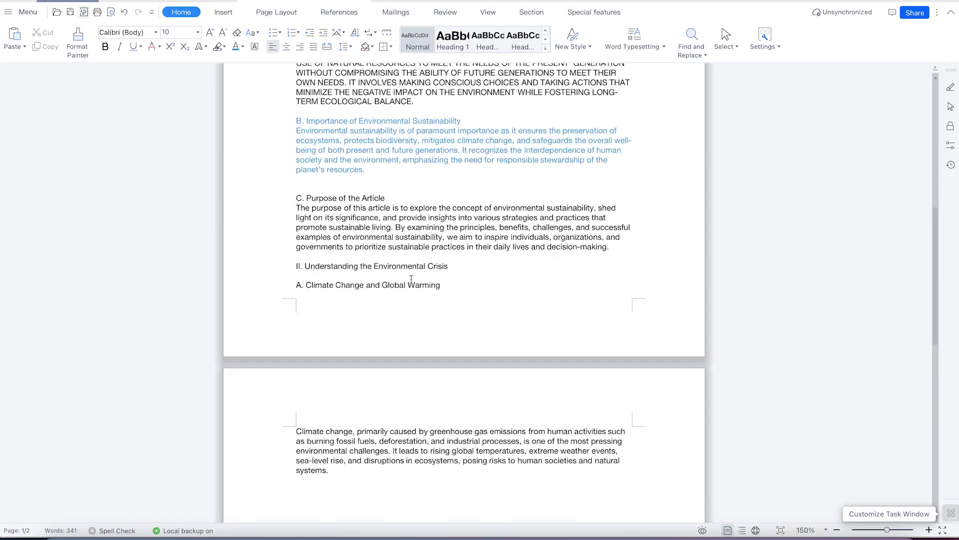
pyautogui.scroll(10, 412, 263)
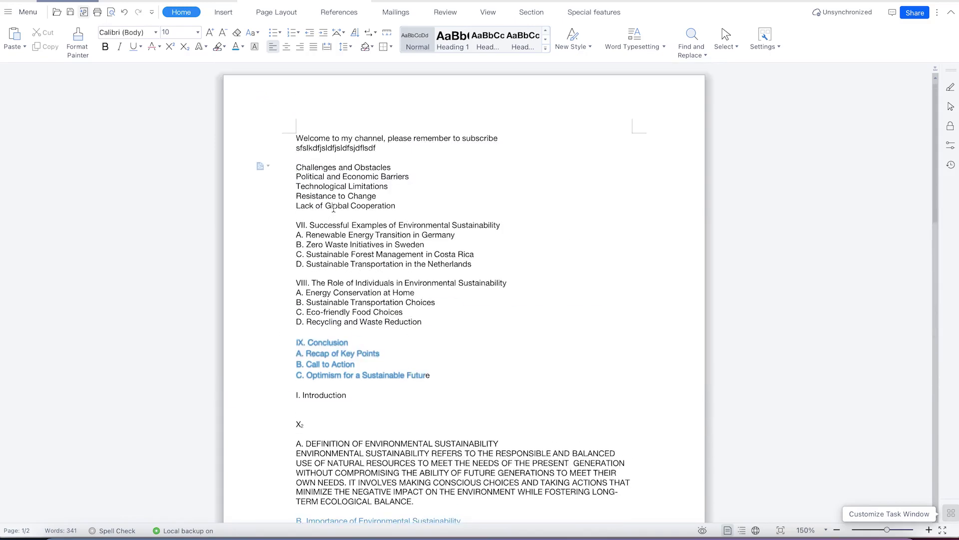
pyautogui.scroll(-8, 407, 372)
pyautogui.scroll(8, 401, 322)
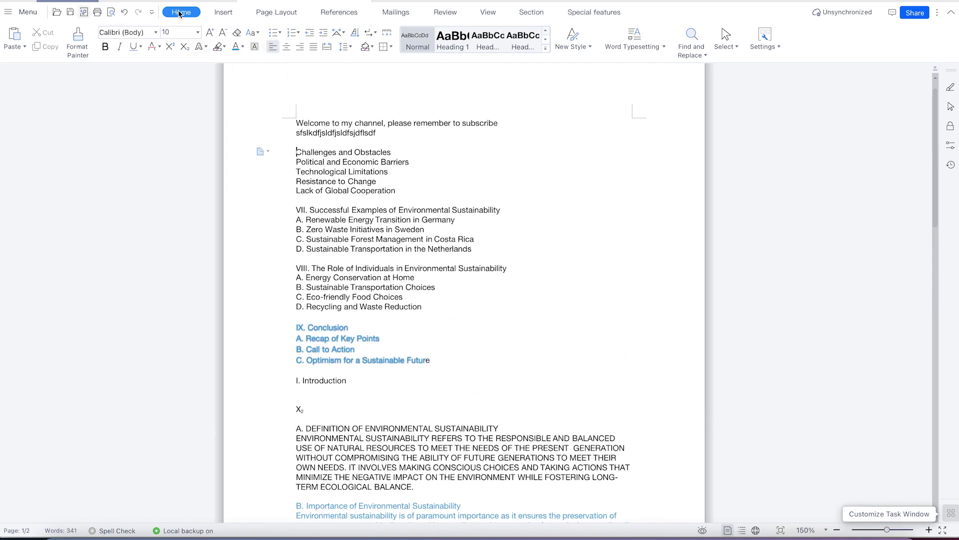
pyautogui.click(281, 34)
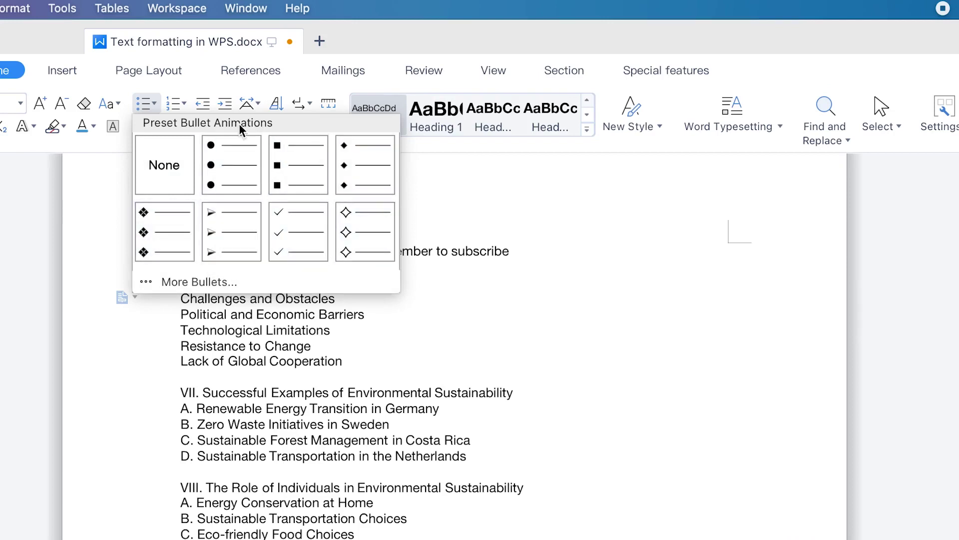
pyautogui.click(470, 333)
# Step: Select the five challenge lines and give them round bullets
pyautogui.click(359, 360)
pyautogui.moveTo(359, 360); pyautogui.dragTo(129, 296)
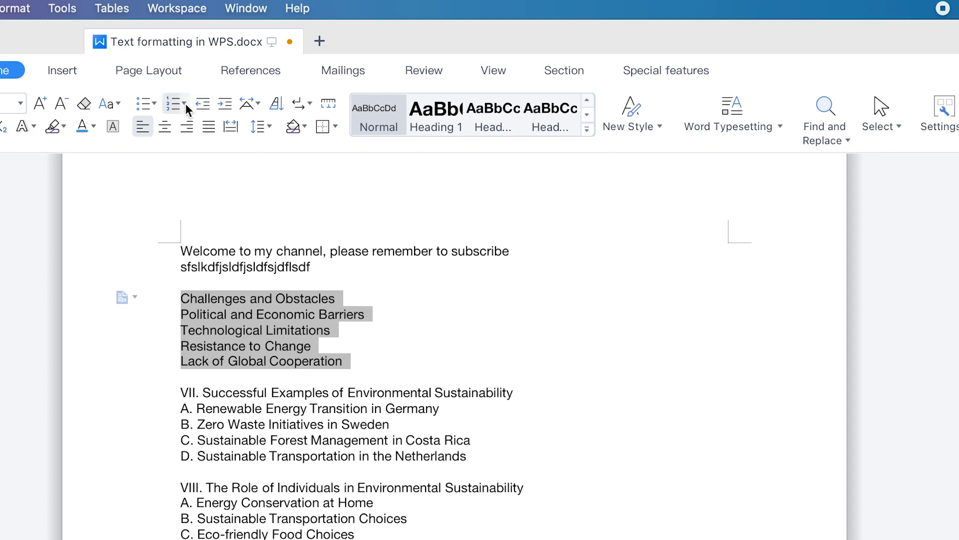
pyautogui.click(153, 103)
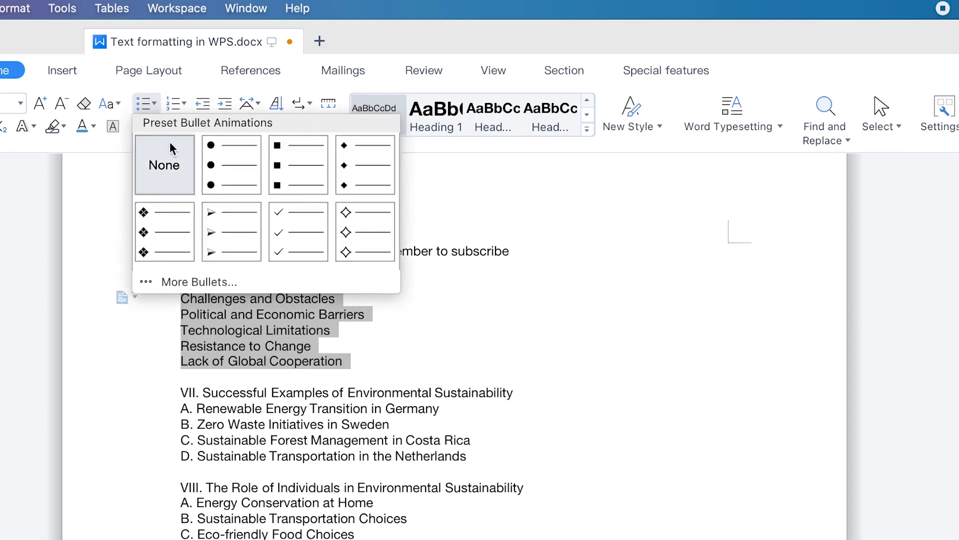
pyautogui.click(210, 165)
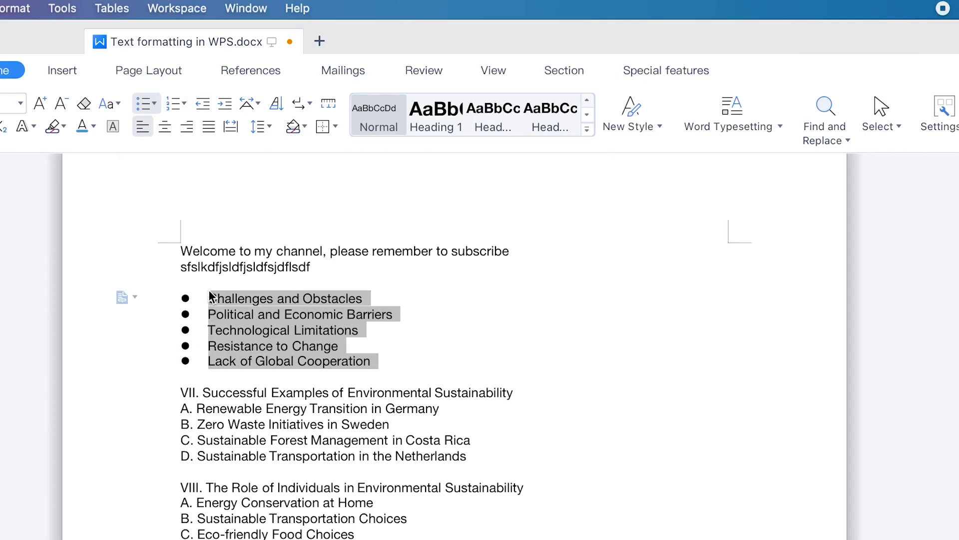
# Step: Switch the challenge list's bullets to diamonds, then to checkmarks
pyautogui.click(155, 105)
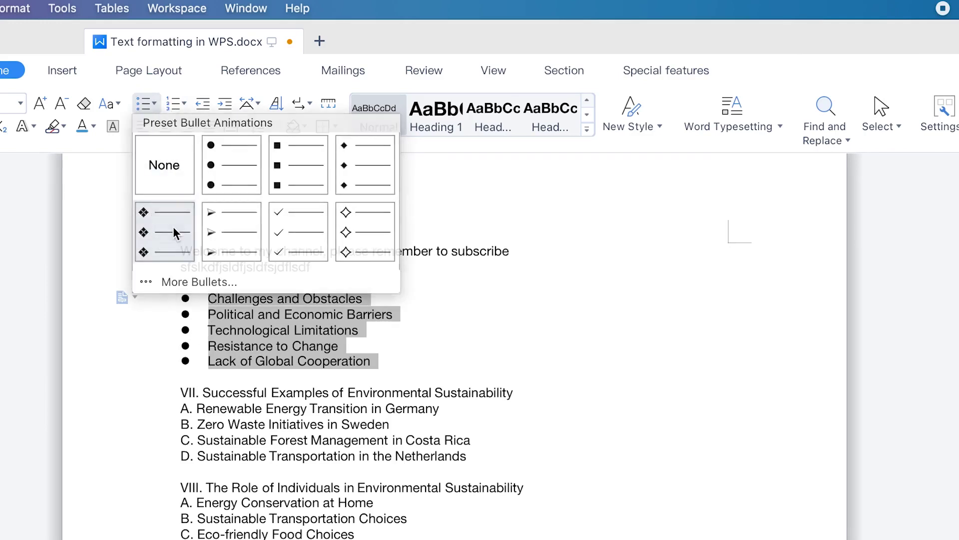
pyautogui.click(175, 232)
pyautogui.click(153, 104)
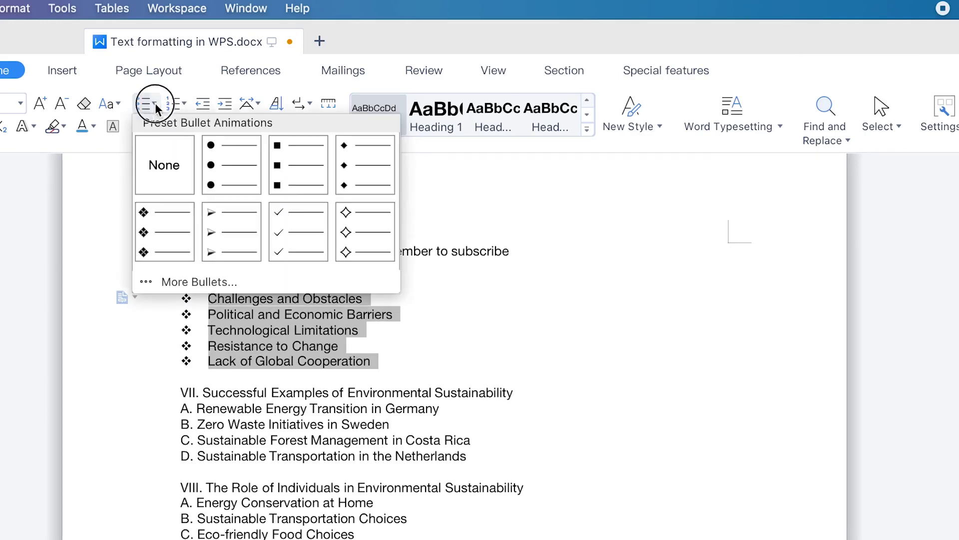
pyautogui.click(290, 240)
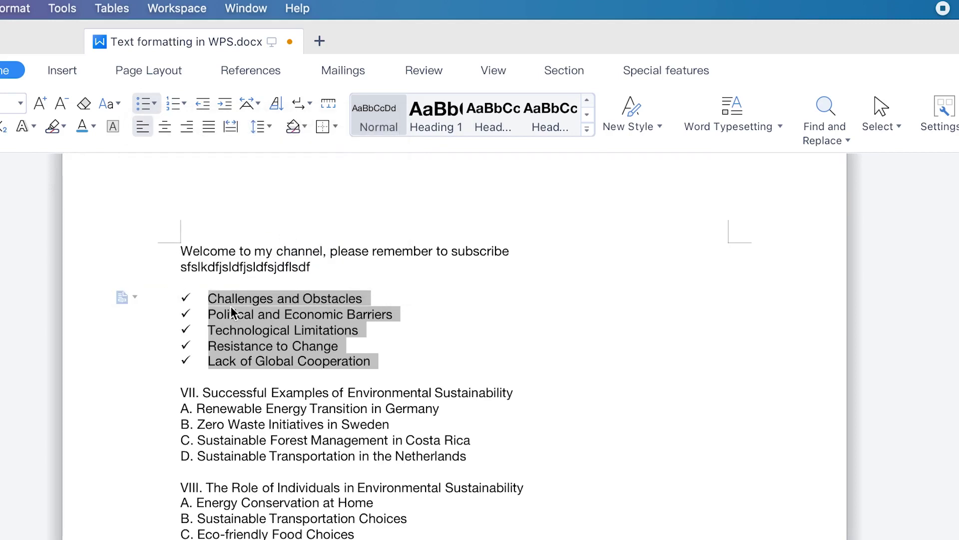
pyautogui.click(184, 104)
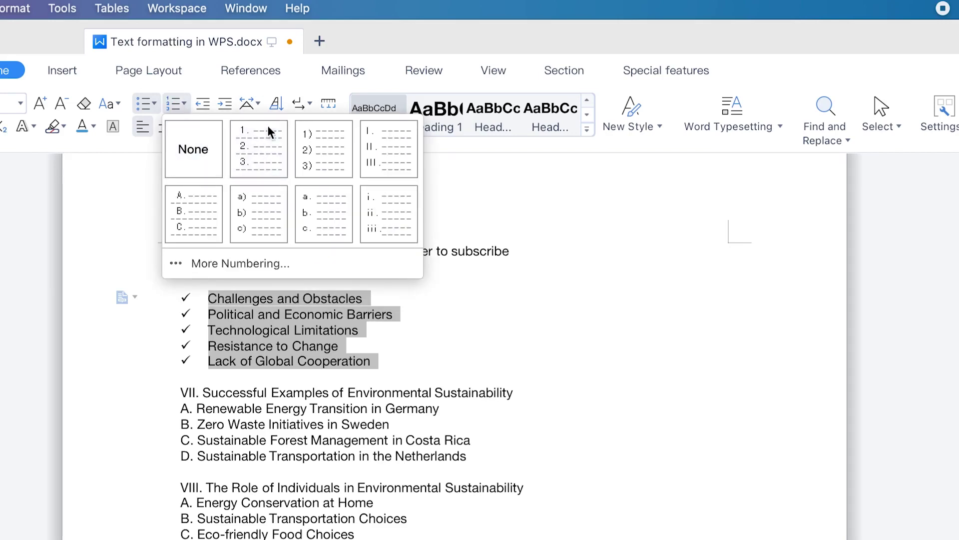
# Step: Try 1), i. and A. numbering on the challenge list, finally settling on a) through e)
pyautogui.click(318, 145)
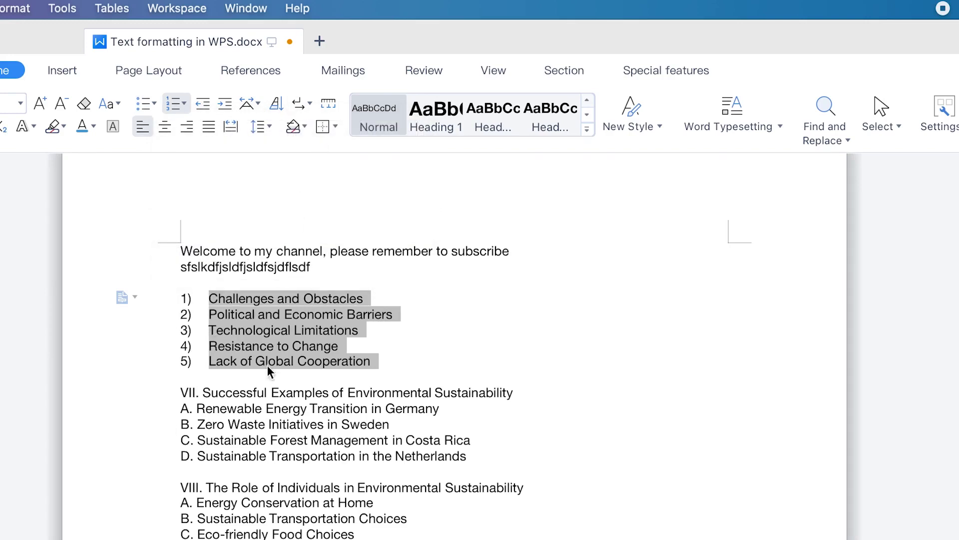
pyautogui.click(184, 104)
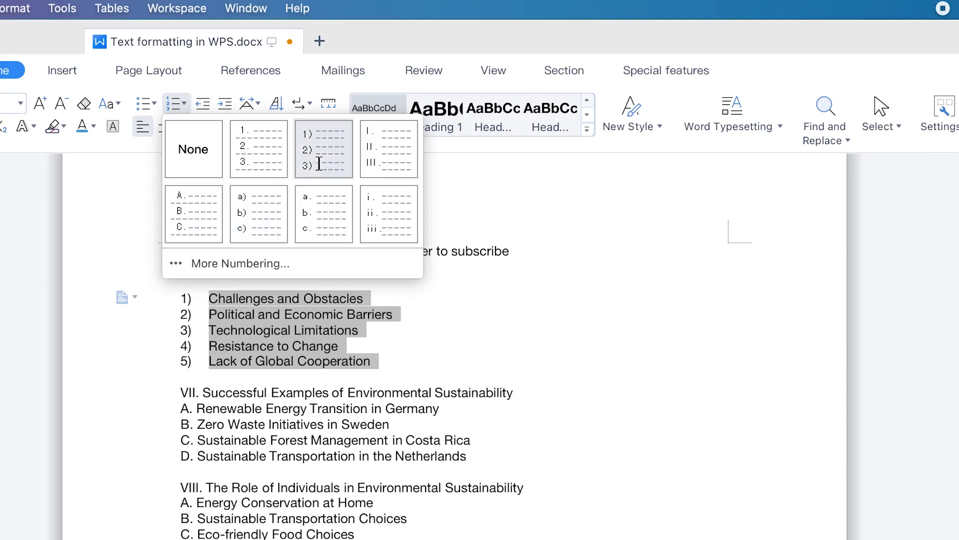
pyautogui.click(382, 220)
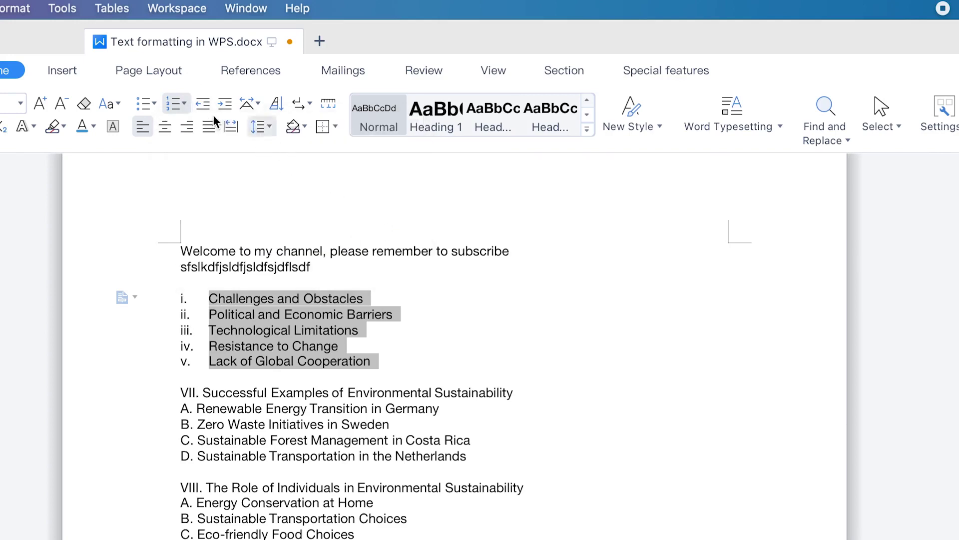
pyautogui.click(183, 104)
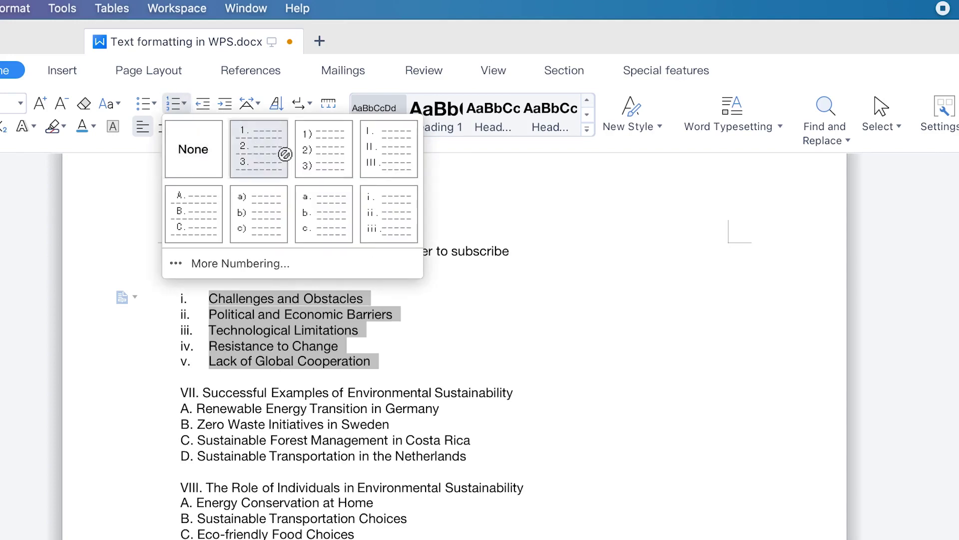
pyautogui.click(184, 220)
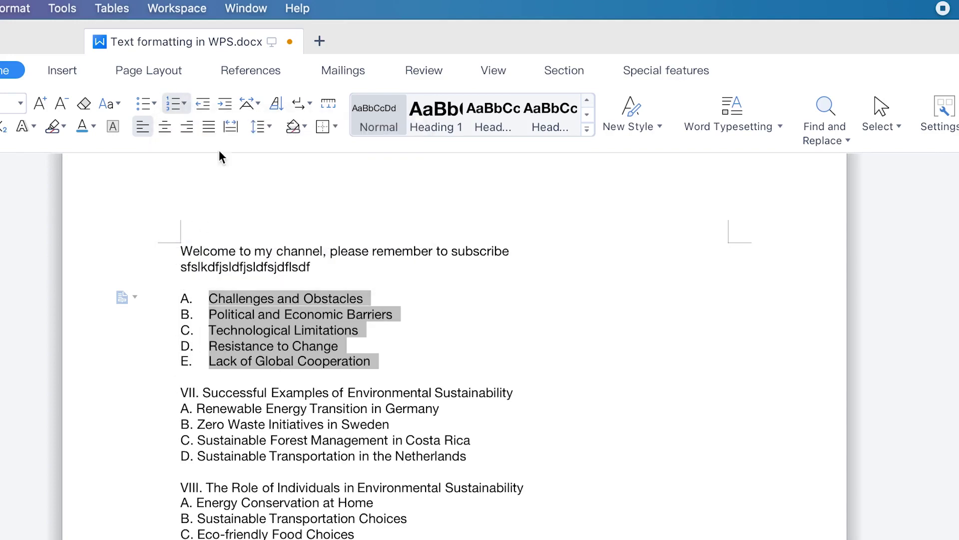
pyautogui.click(184, 106)
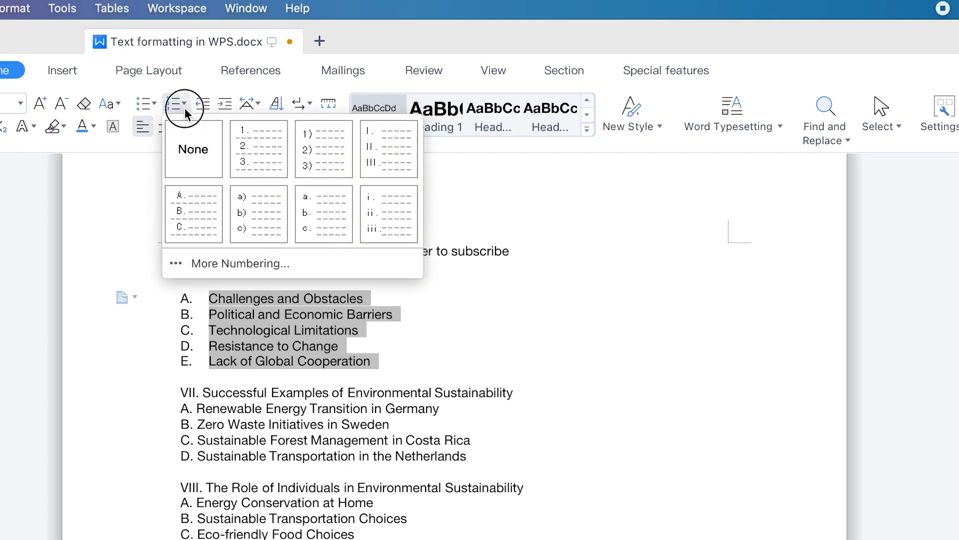
pyautogui.click(257, 214)
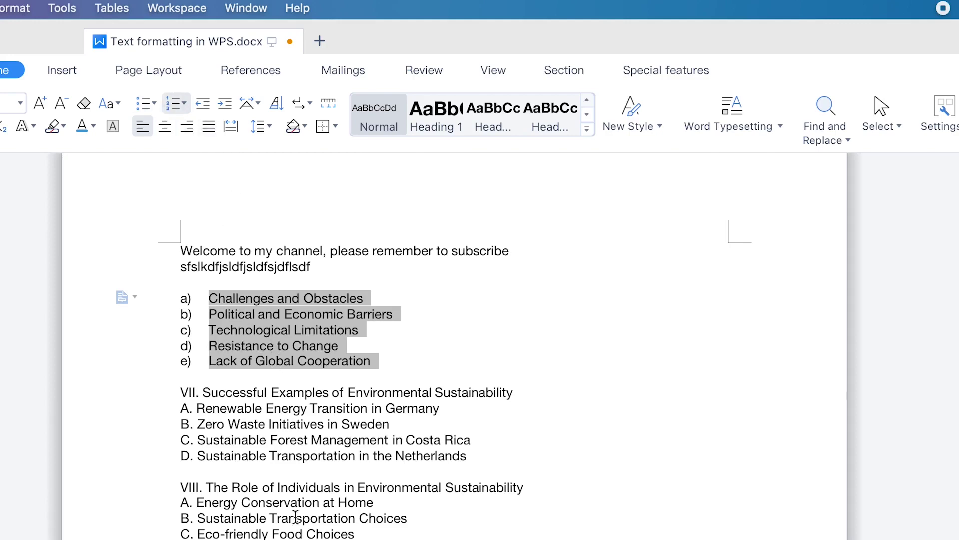
pyautogui.scroll(-10, 450, 350)
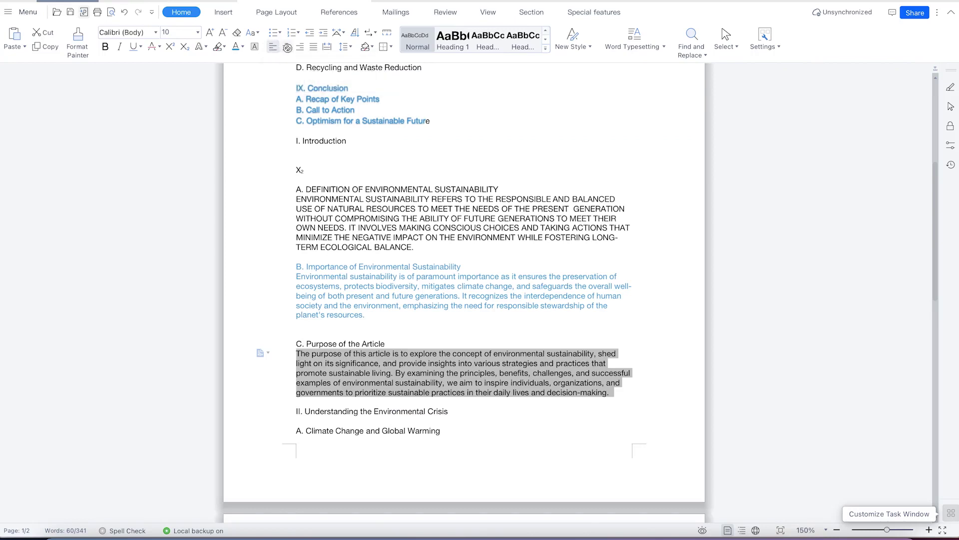
# Step: Cycle the Purpose paragraph through center, right and justify alignment, ending on distributed
pyautogui.click(287, 47)
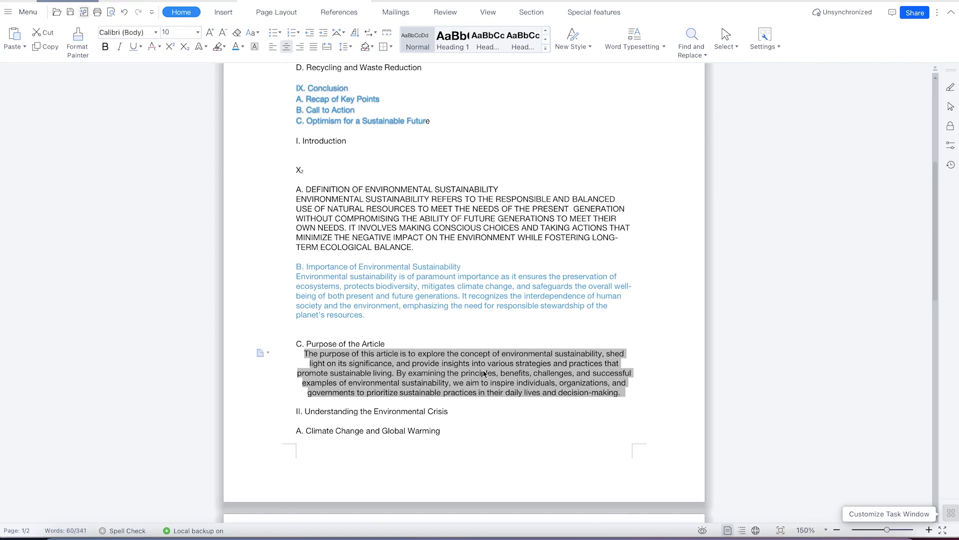
pyautogui.click(300, 47)
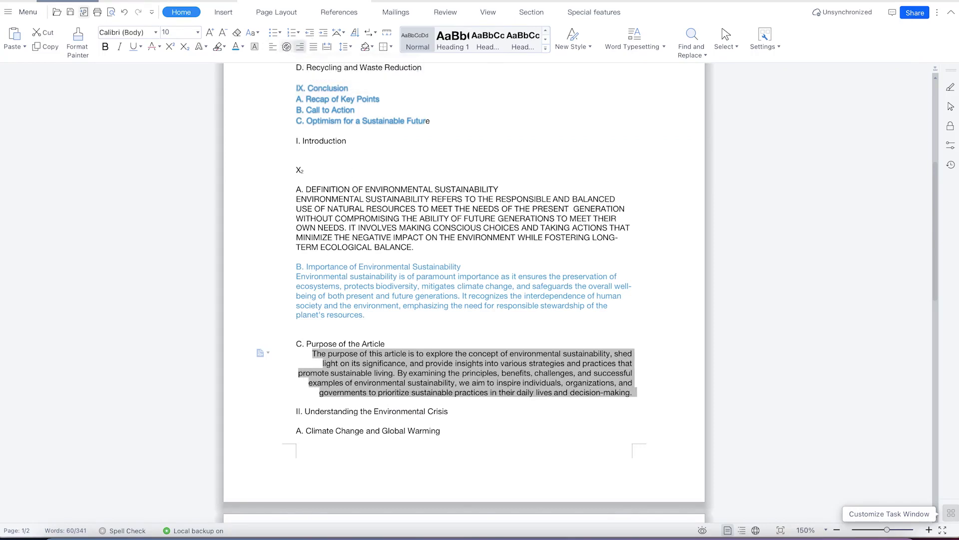
pyautogui.click(286, 48)
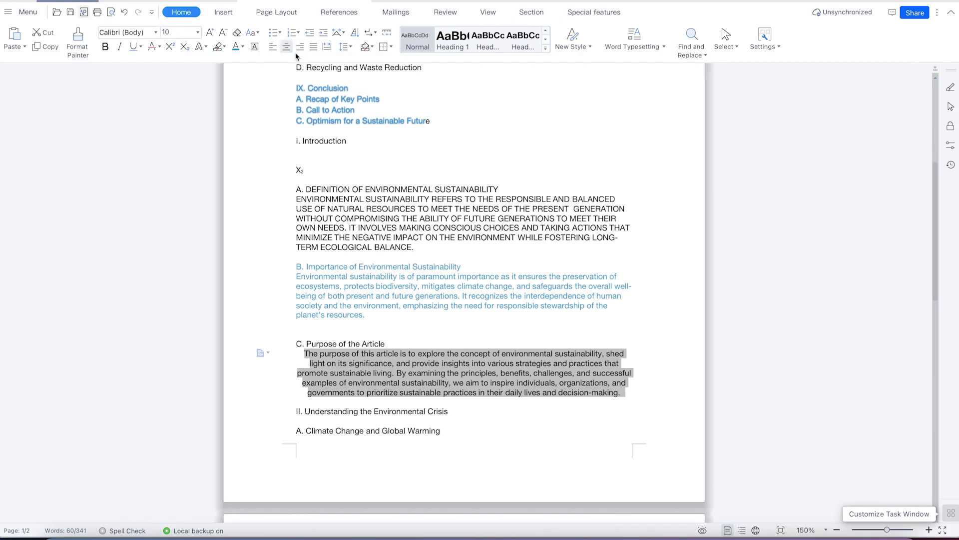
pyautogui.click(300, 48)
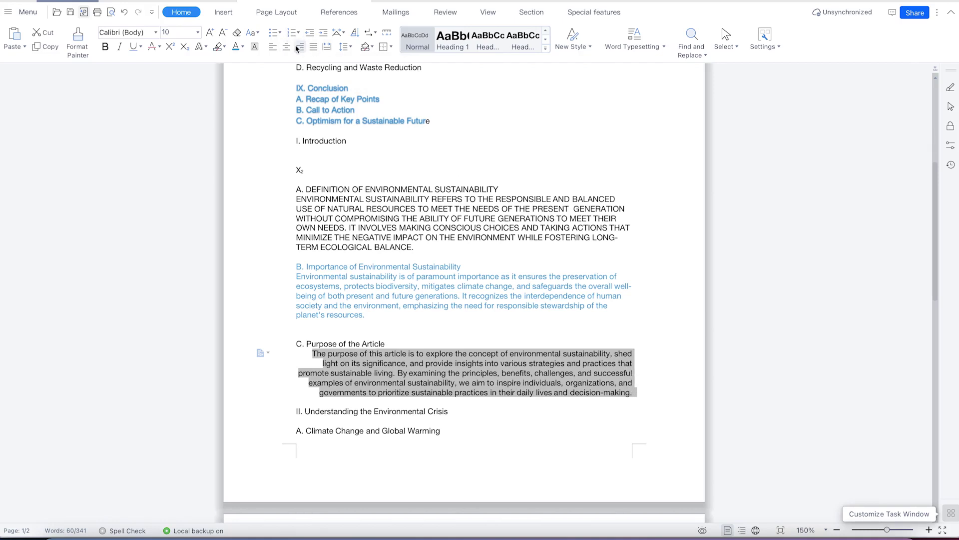
pyautogui.click(313, 47)
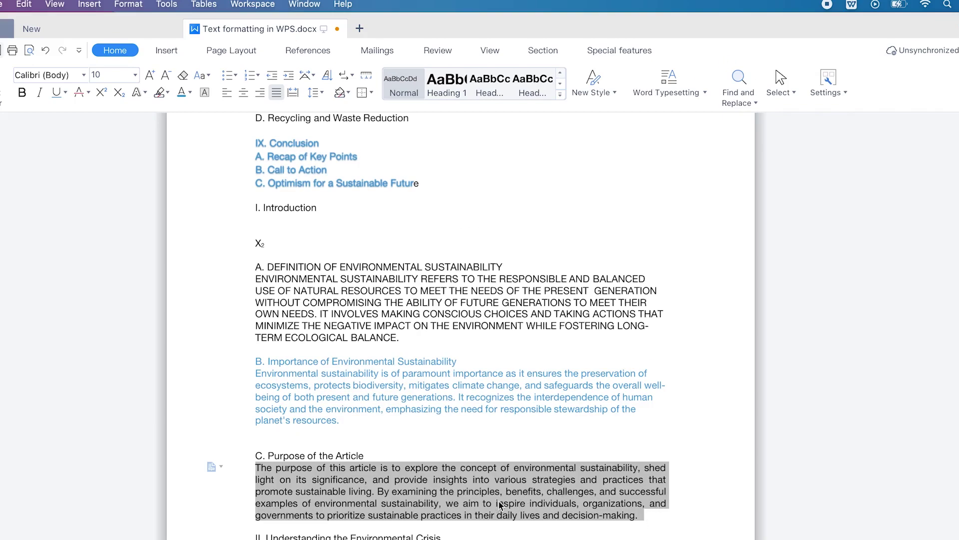
pyautogui.click(293, 93)
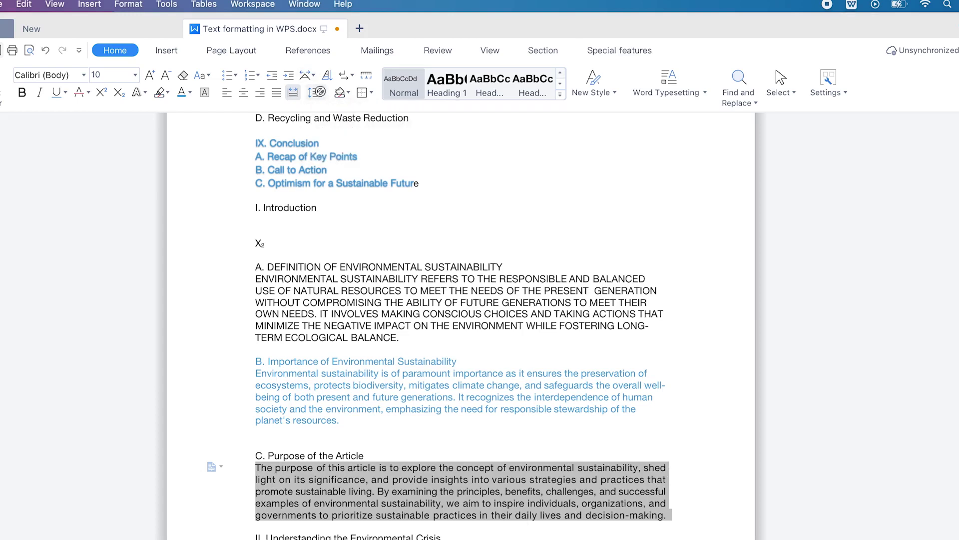
pyautogui.click(322, 94)
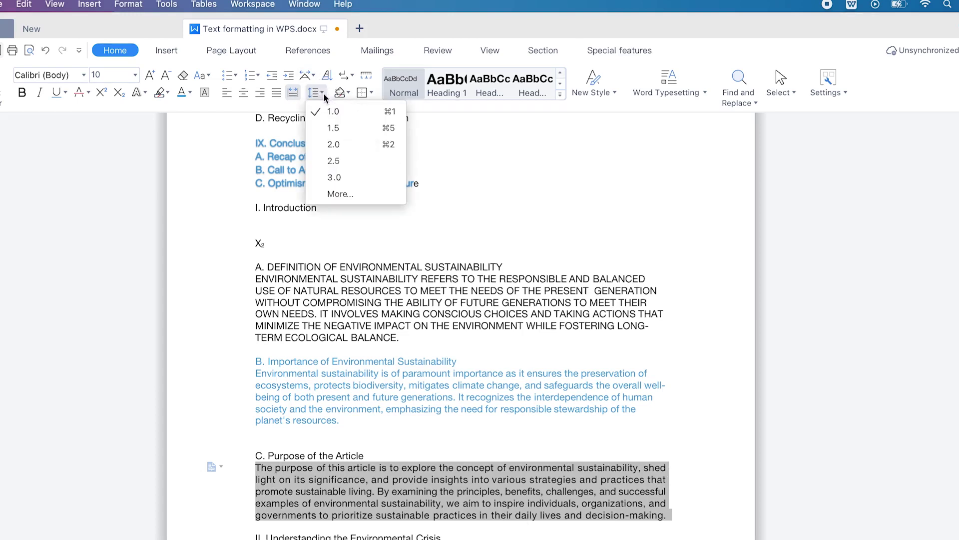
# Step: Set the Purpose paragraph's line spacing to 1.5, try 2.0, then return to 1.5
pyautogui.click(356, 128)
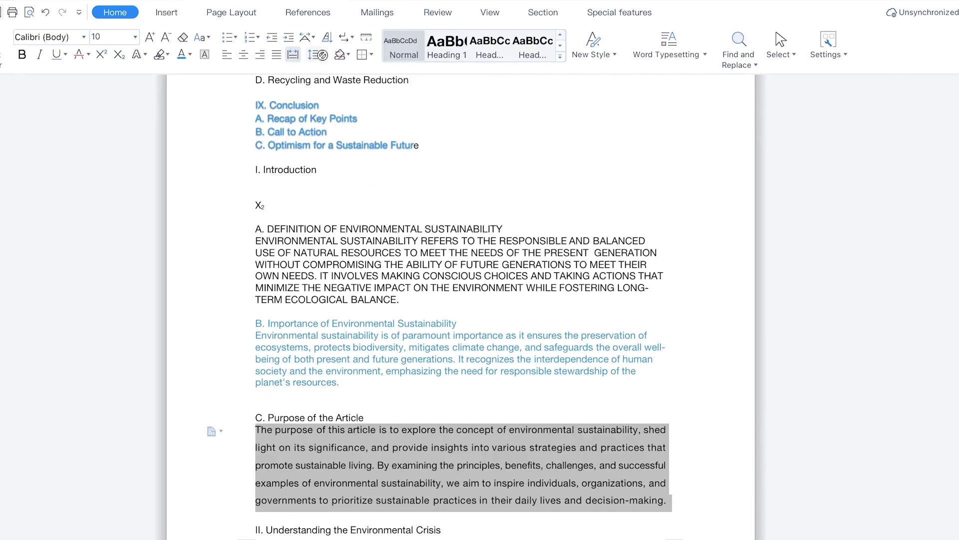
pyautogui.click(321, 55)
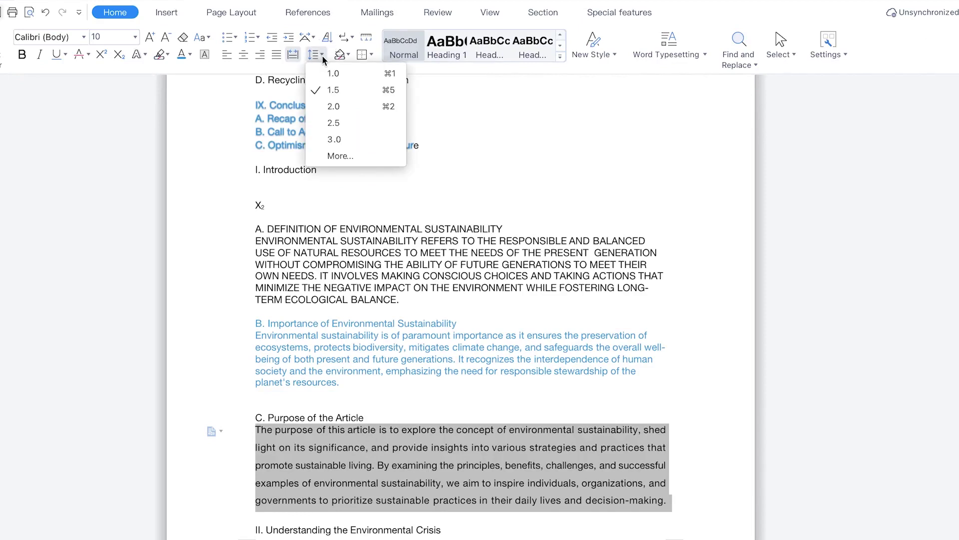
pyautogui.click(345, 106)
pyautogui.scroll(-6, 302, 283)
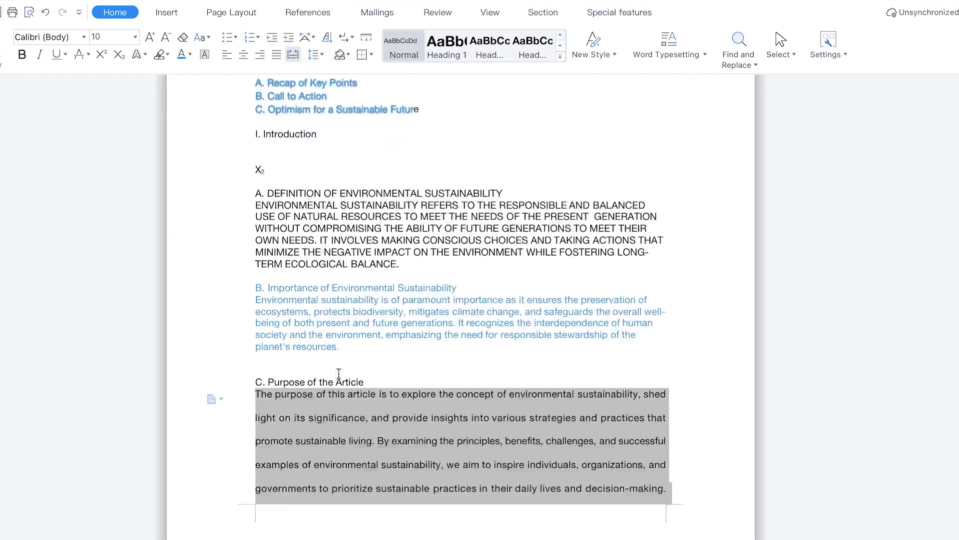
pyautogui.scroll(2, 335, 350)
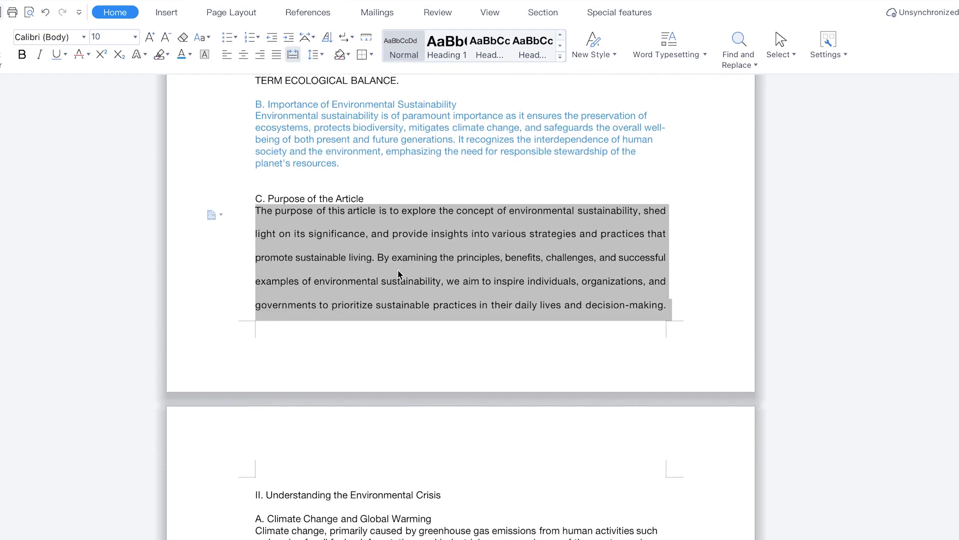
pyautogui.click(319, 55)
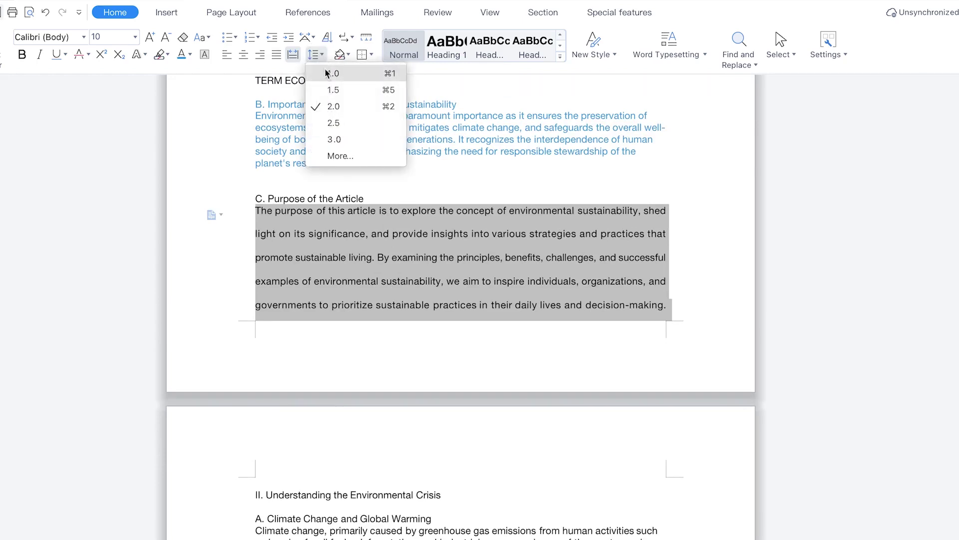
pyautogui.click(331, 90)
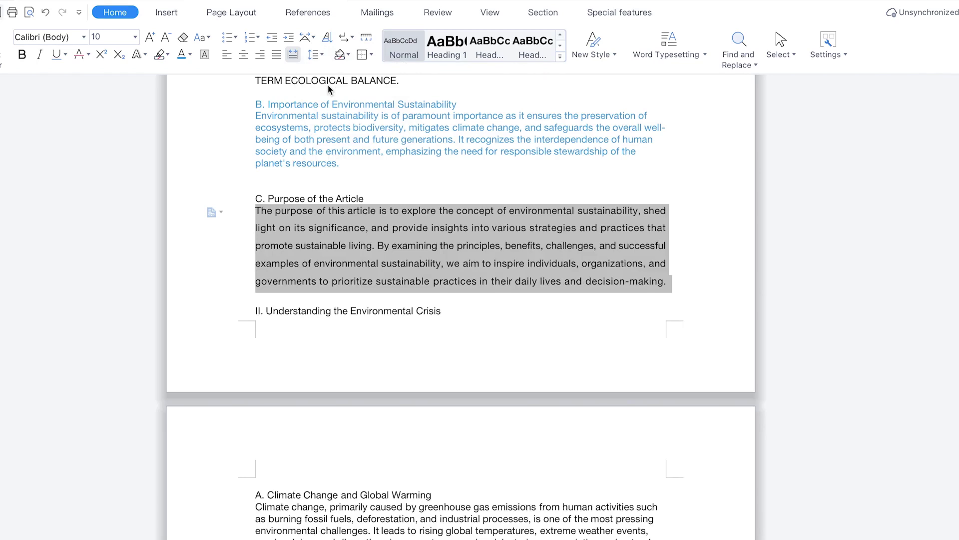
pyautogui.click(286, 36)
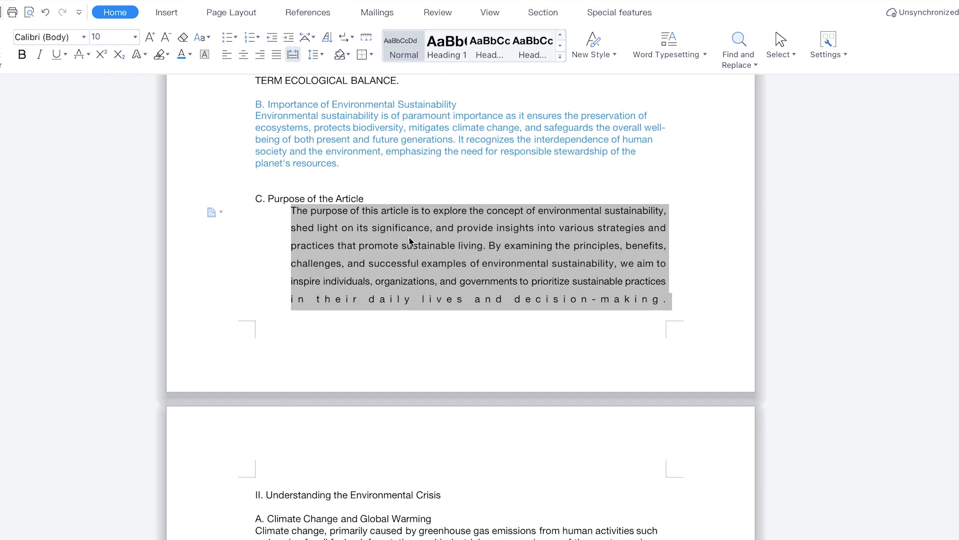
pyautogui.click(289, 39)
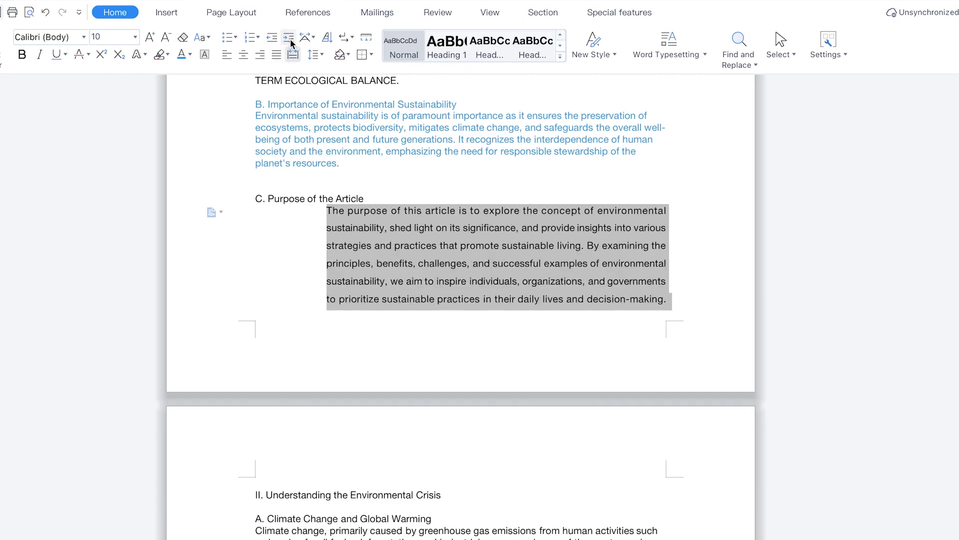
pyautogui.click(290, 40)
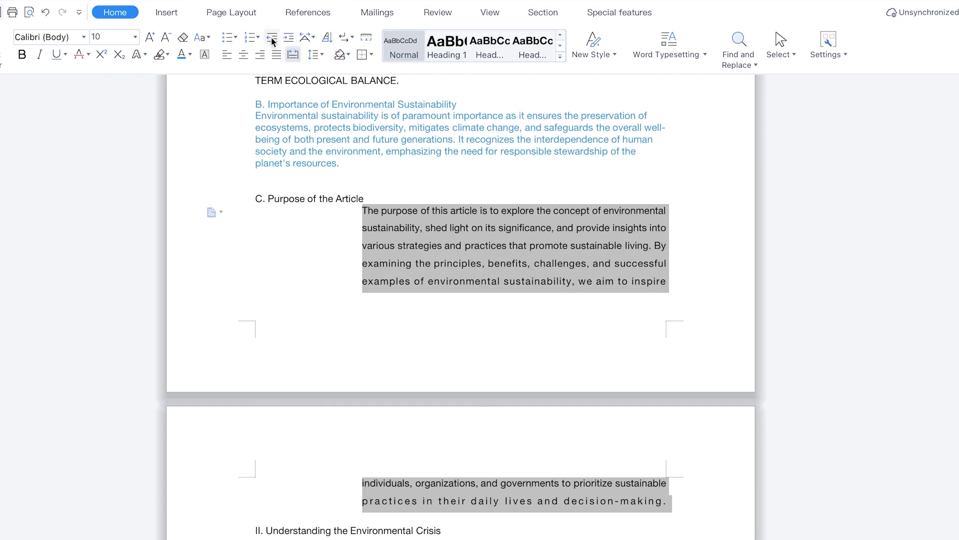
pyautogui.click(272, 39)
pyautogui.click(272, 39)
pyautogui.click(272, 39)
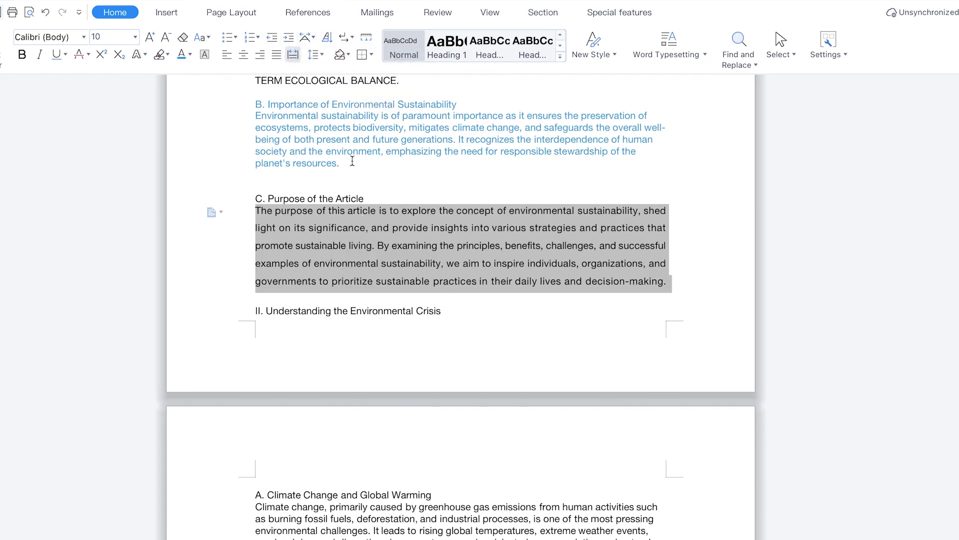
# Step: Scale the Purpose paragraph's characters to 66%, then widen them to 200%
pyautogui.click(315, 42)
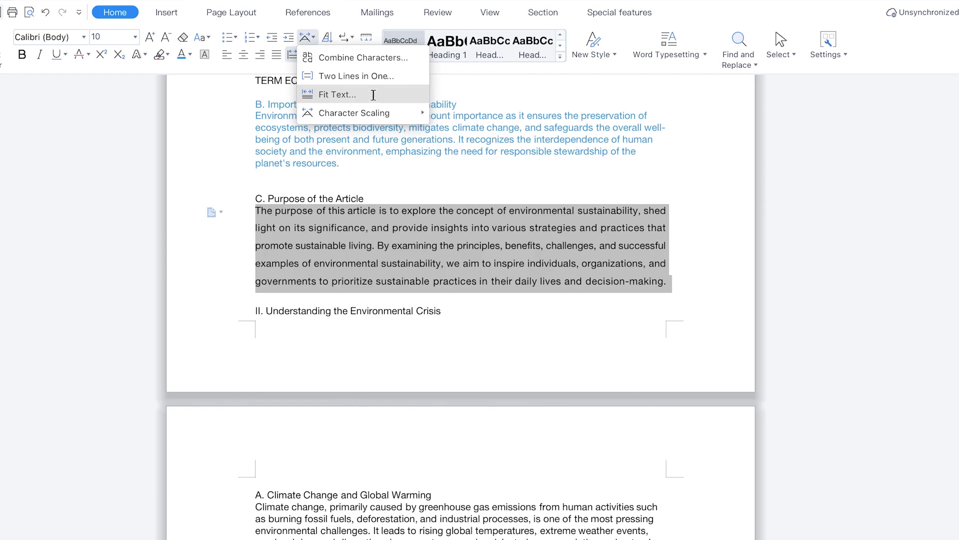
pyautogui.moveTo(380, 112)
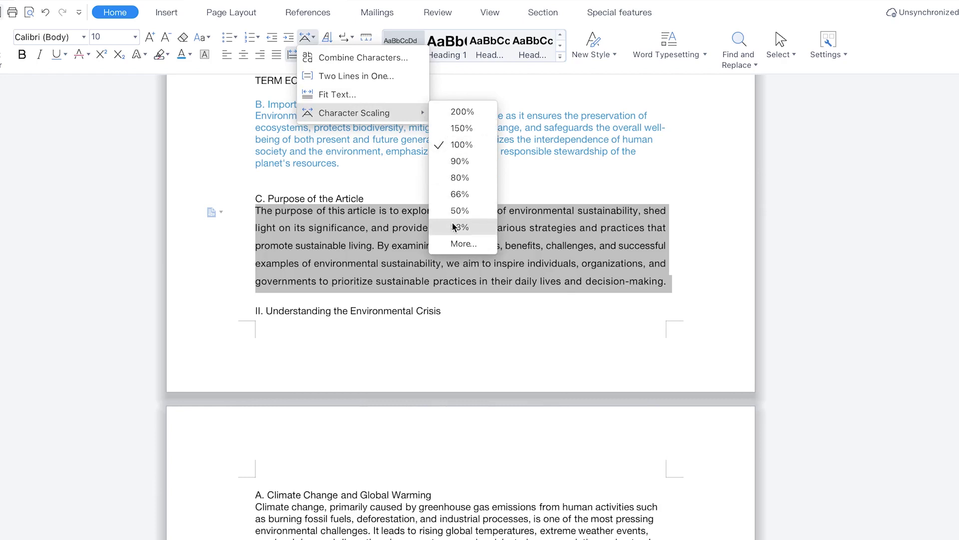
pyautogui.click(462, 199)
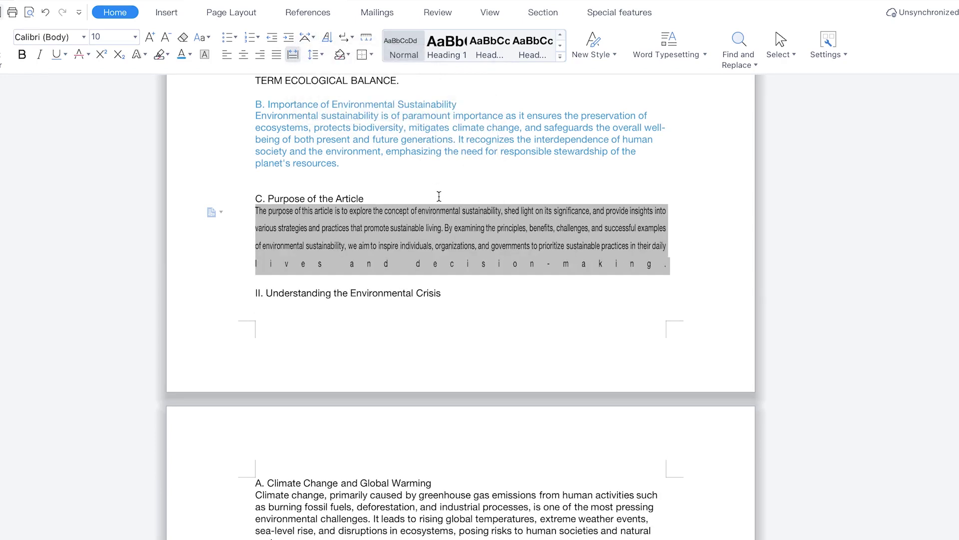
pyautogui.click(313, 38)
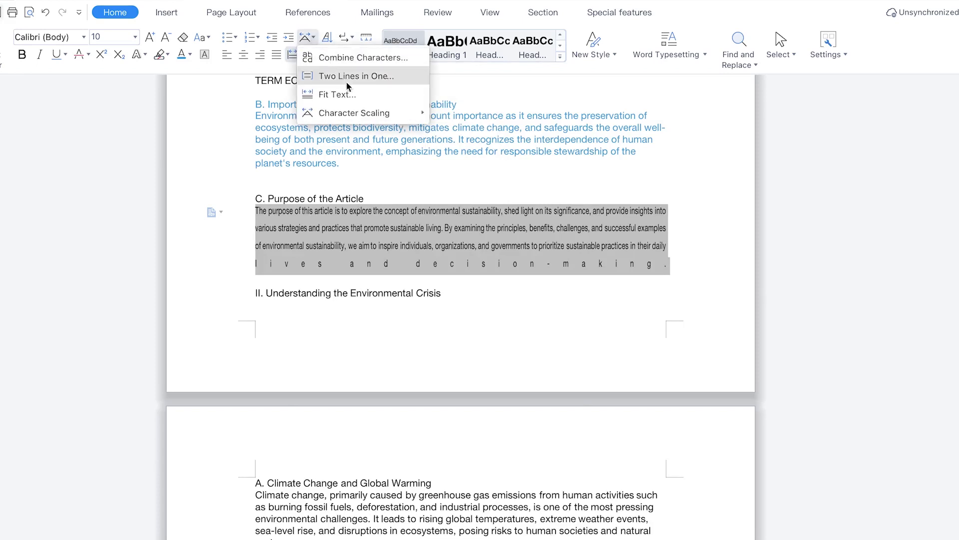
pyautogui.moveTo(371, 115)
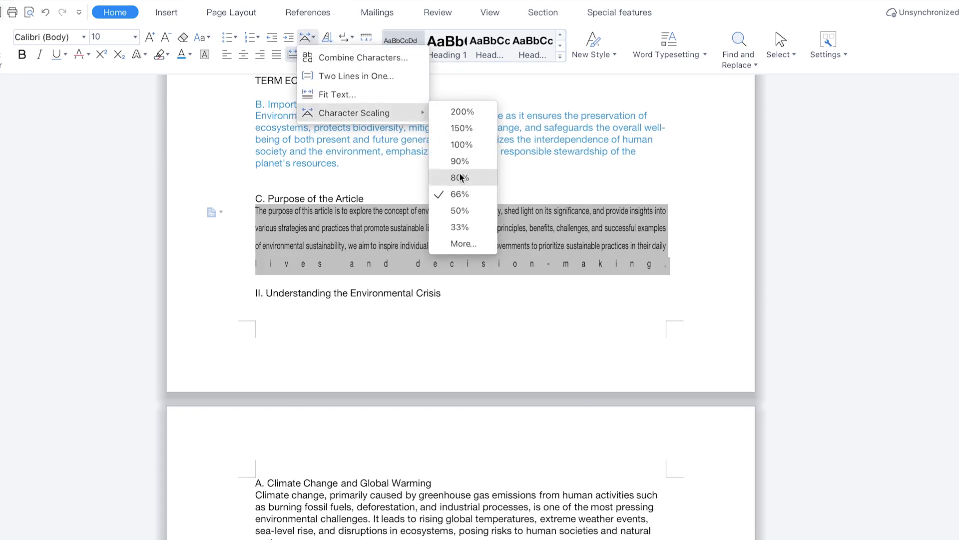
pyautogui.click(470, 111)
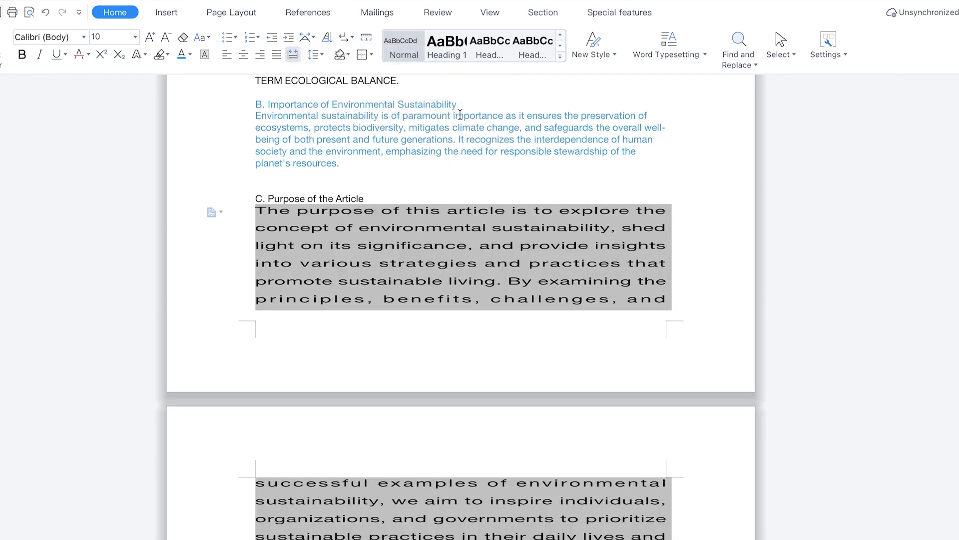
pyautogui.click(313, 37)
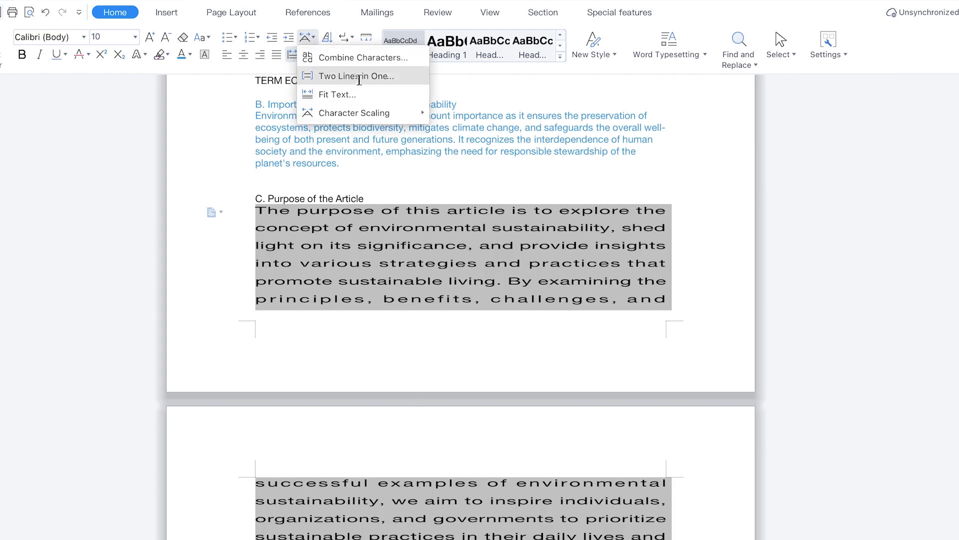
# Step: Select the Purpose paragraph's opening text up to 'shed' and format it as two lines in one
pyautogui.click(425, 250)
pyautogui.click(348, 258)
pyautogui.moveTo(255, 210); pyautogui.dragTo(661, 222)
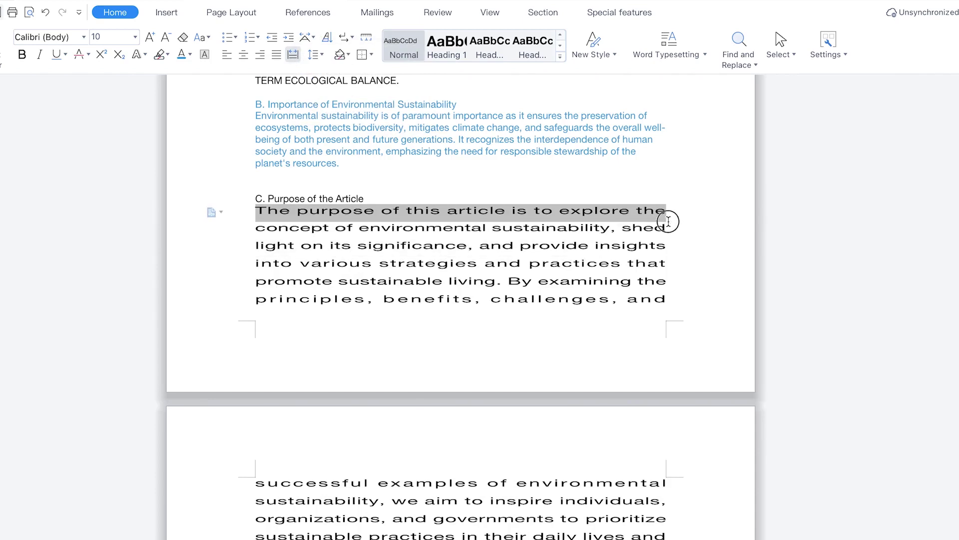
pyautogui.click(308, 37)
pyautogui.click(339, 76)
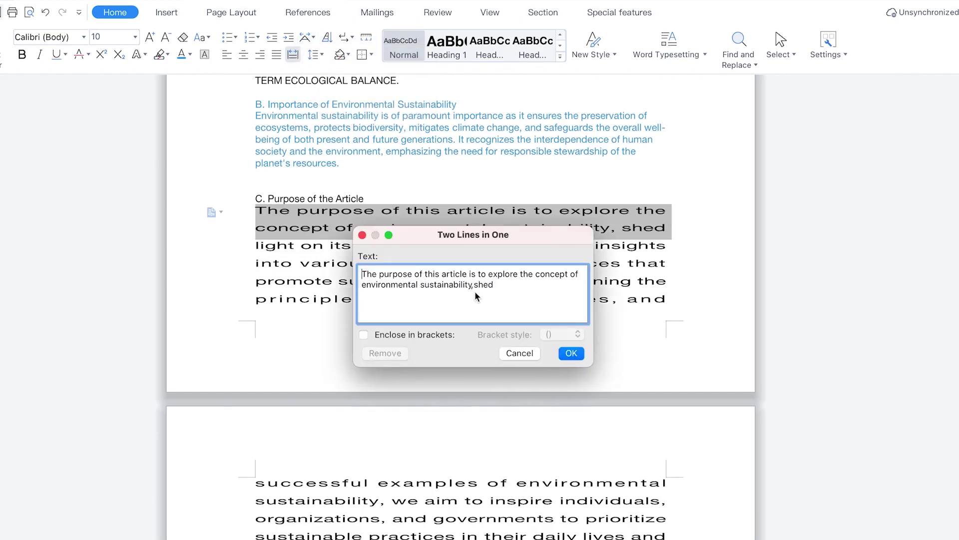
pyautogui.click(572, 354)
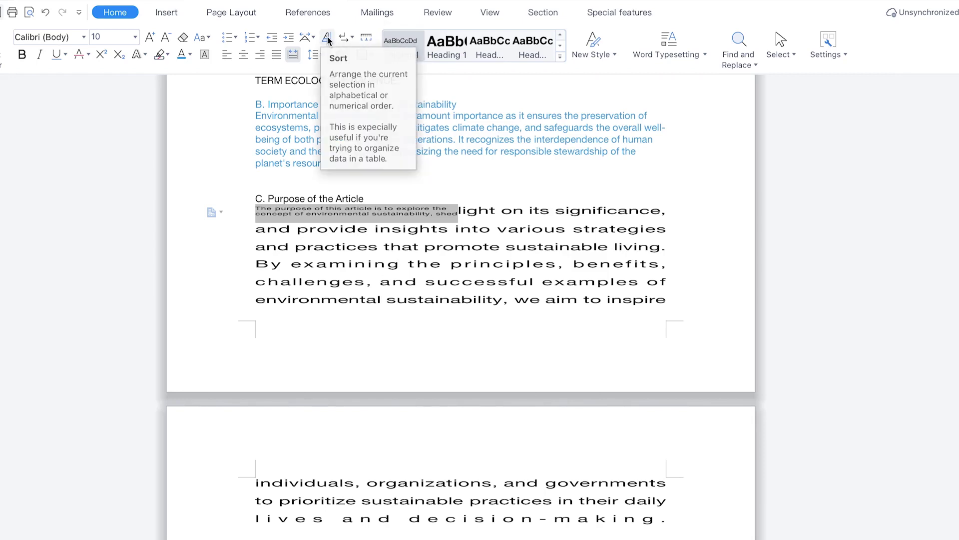
# Step: Turn on Show/Hide Paragraph Marks so paragraph marks and space dots appear
pyautogui.click(352, 39)
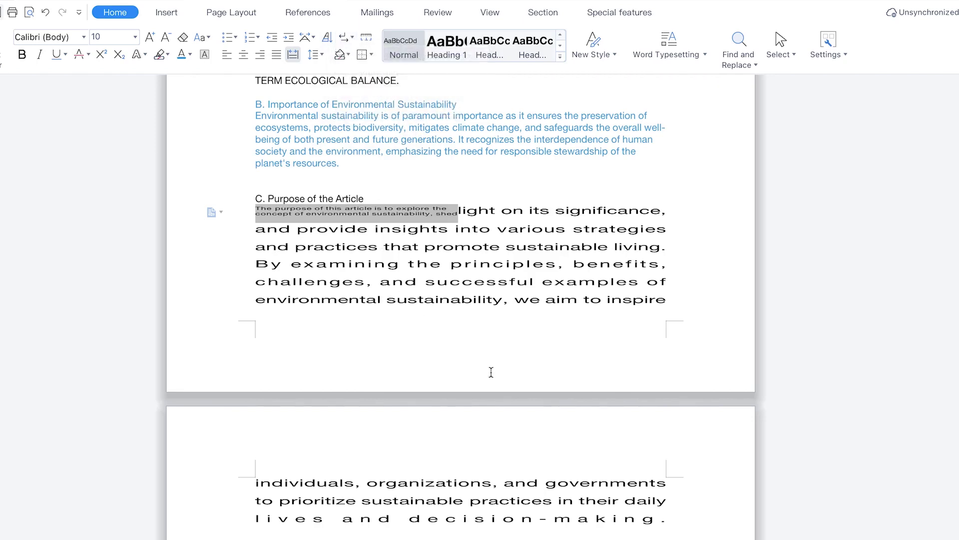
pyautogui.scroll(-10, 489, 380)
pyautogui.scroll(12, 484, 386)
pyautogui.moveTo(301, 295); pyautogui.dragTo(235, 223)
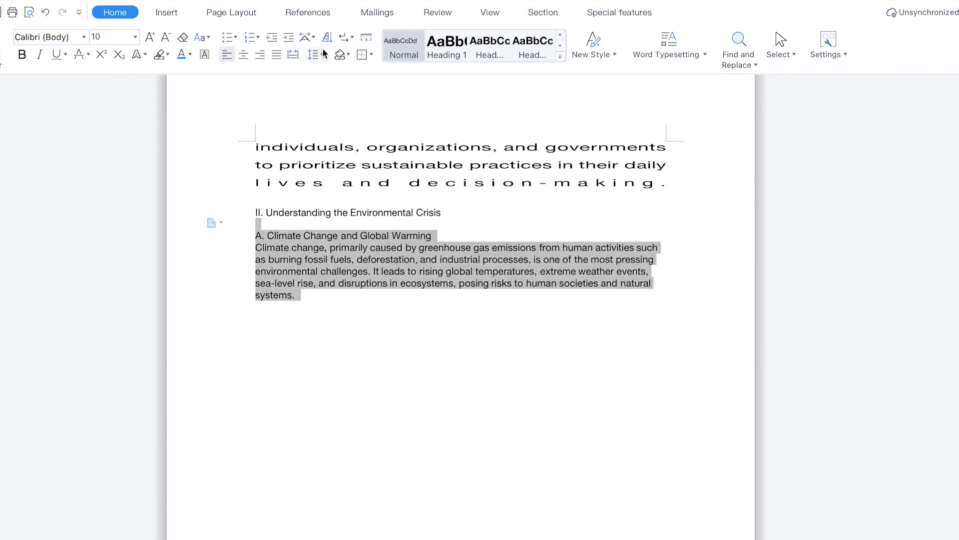
pyautogui.click(352, 37)
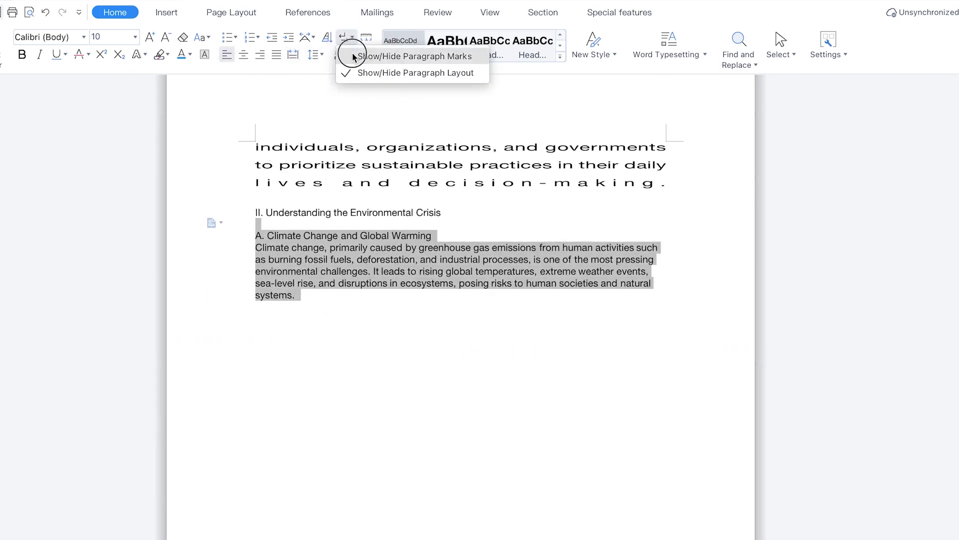
pyautogui.click(353, 58)
pyautogui.click(357, 281)
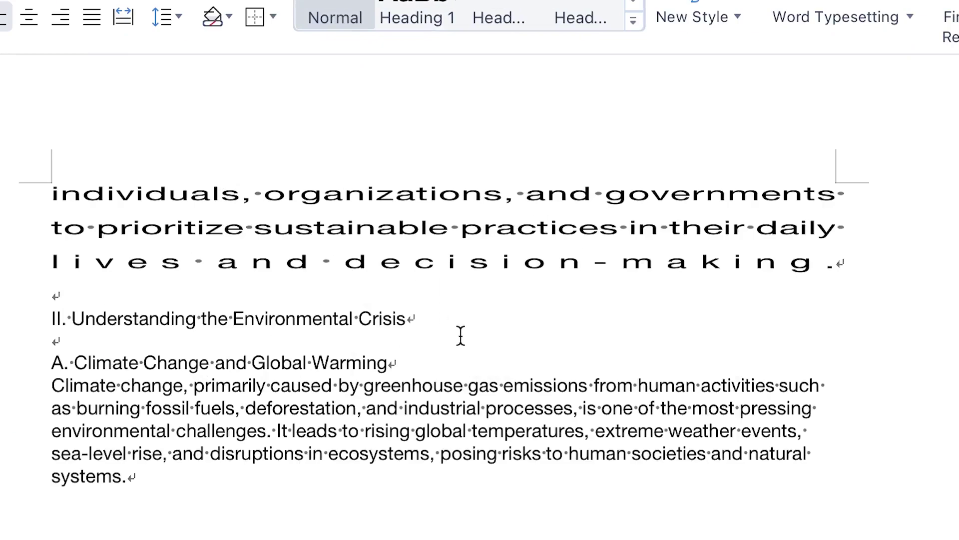
pyautogui.scroll(8, 482, 221)
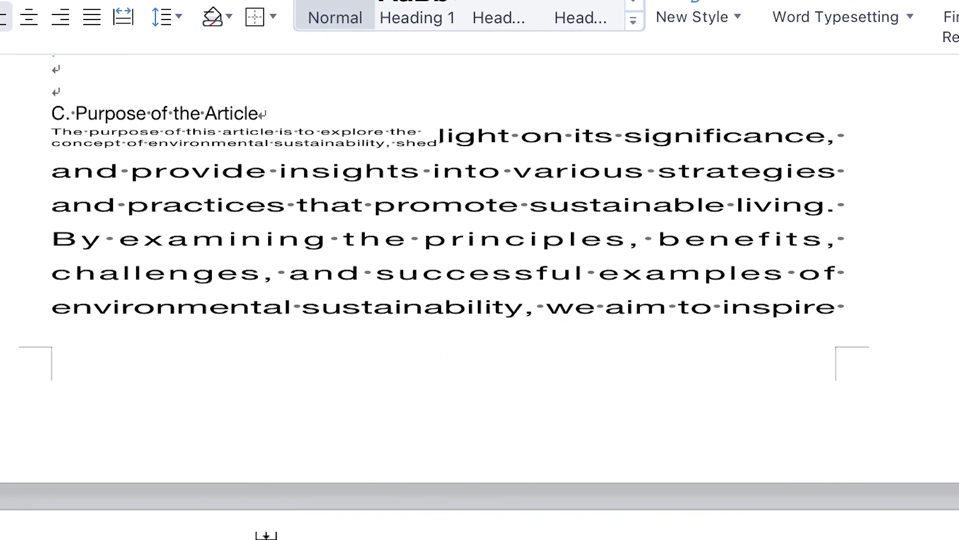
# Step: Scroll to section A, Climate Change and Global Warming, and open the Borders dropdown
pyautogui.scroll(-1, 480, 292)
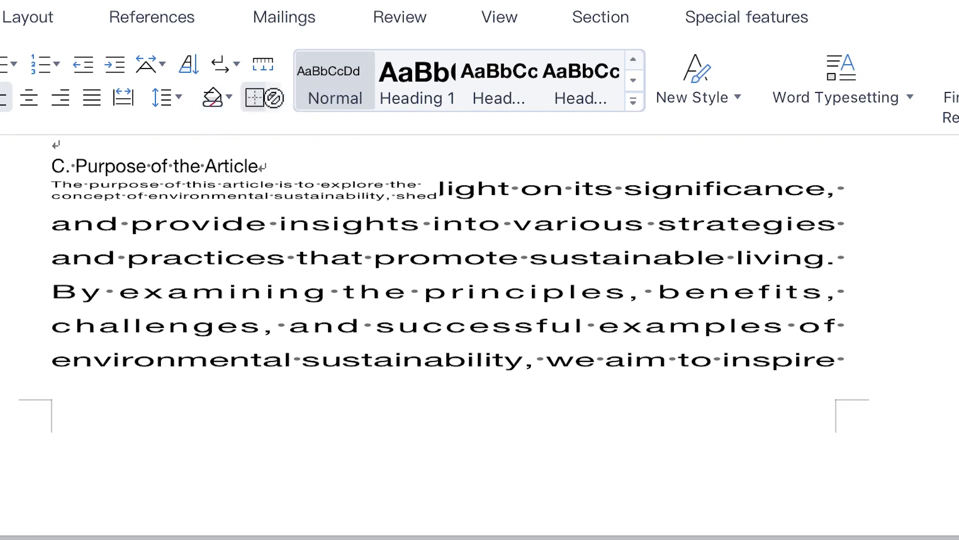
pyautogui.click(274, 97)
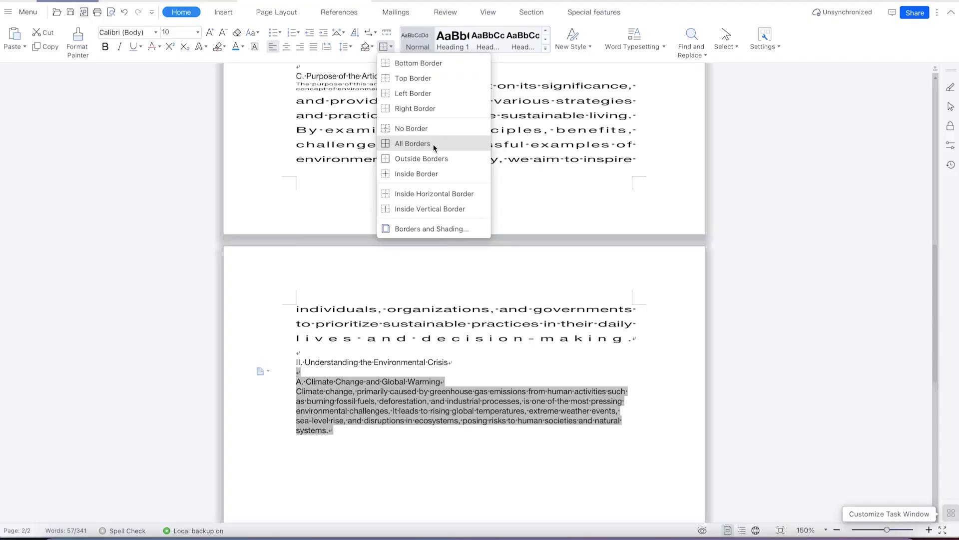
# Step: Apply Outside Borders to section A, then switch it to All Borders
pyautogui.click(439, 160)
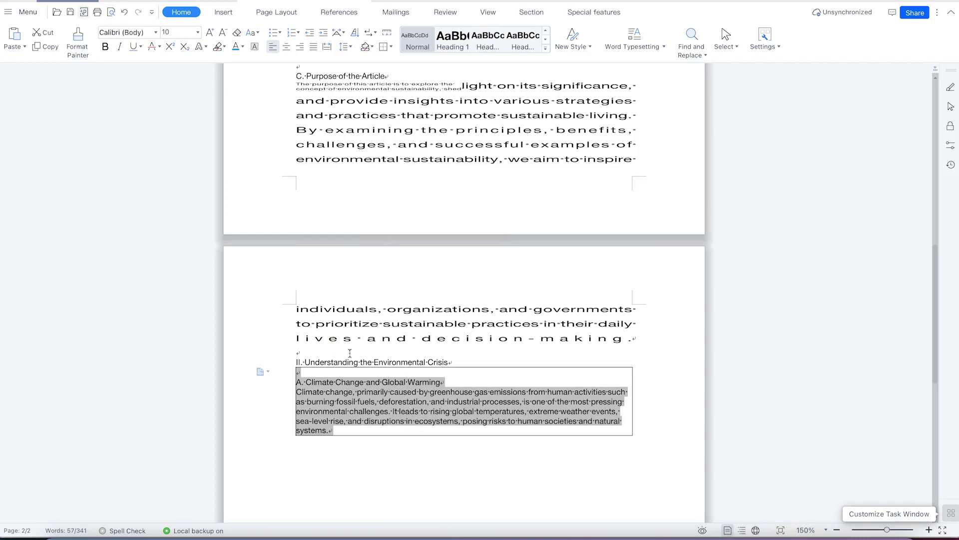
pyautogui.click(388, 47)
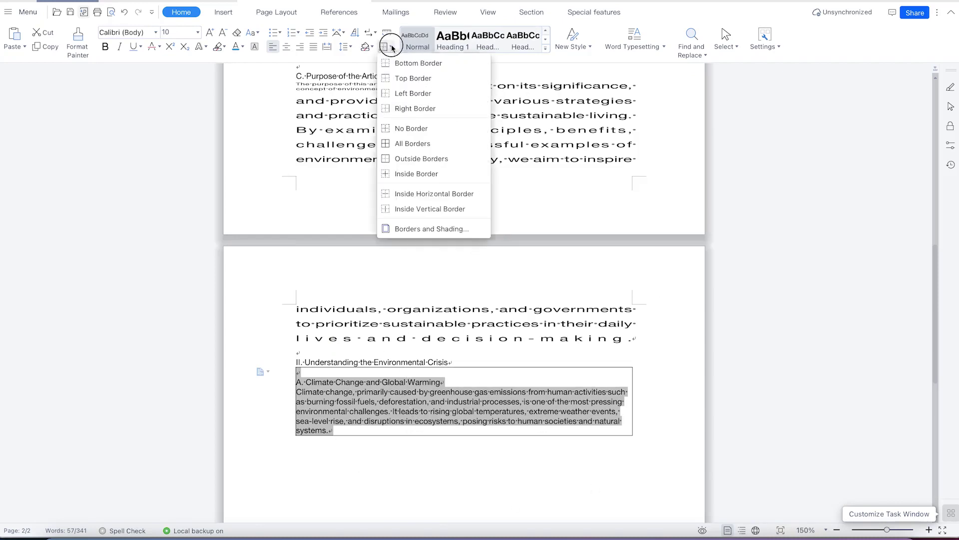
pyautogui.click(422, 142)
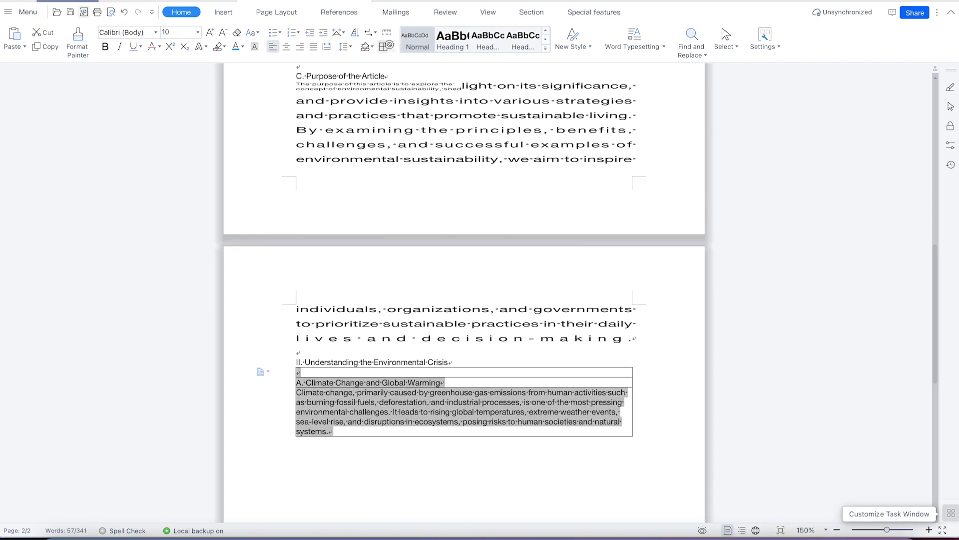
pyautogui.click(387, 33)
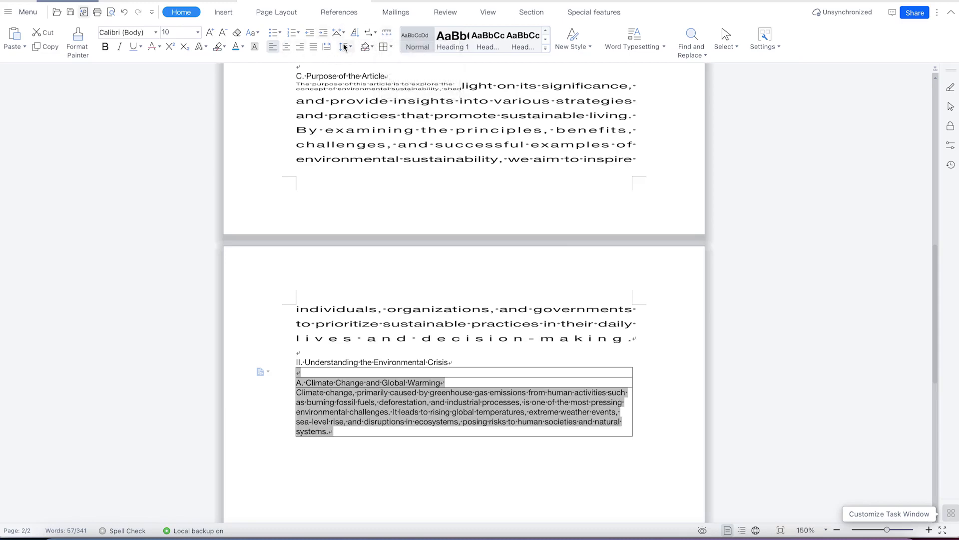
pyautogui.scroll(15, 517, 350)
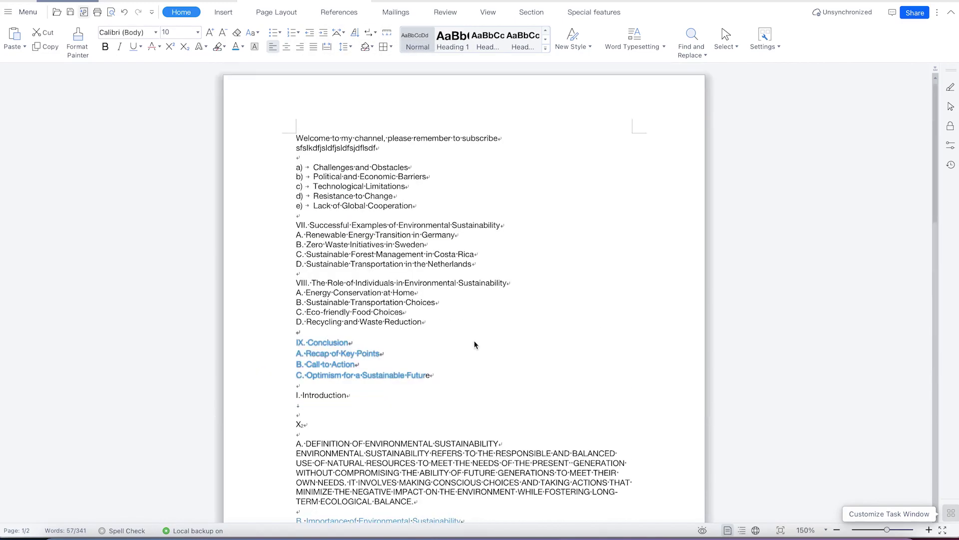
pyautogui.scroll(-1, 465, 341)
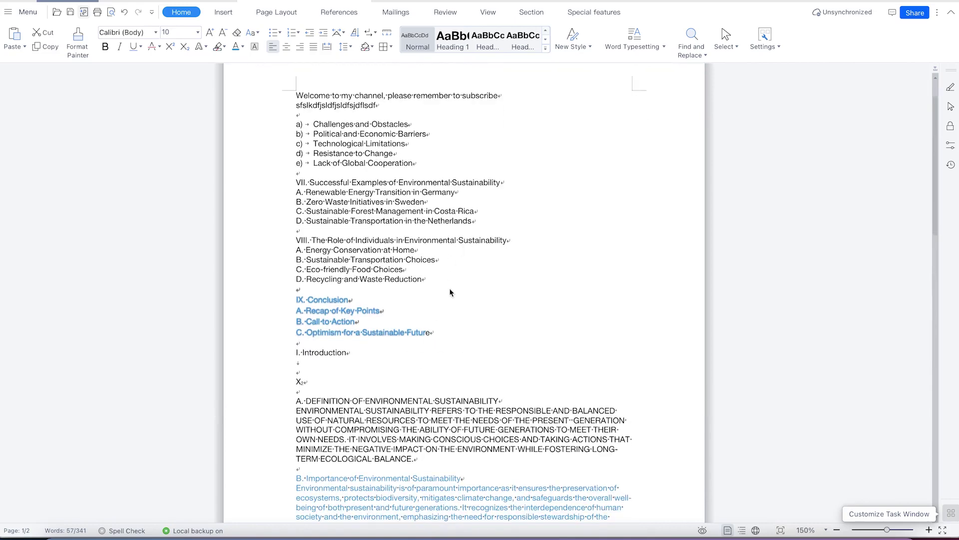
pyautogui.scroll(1, 457, 292)
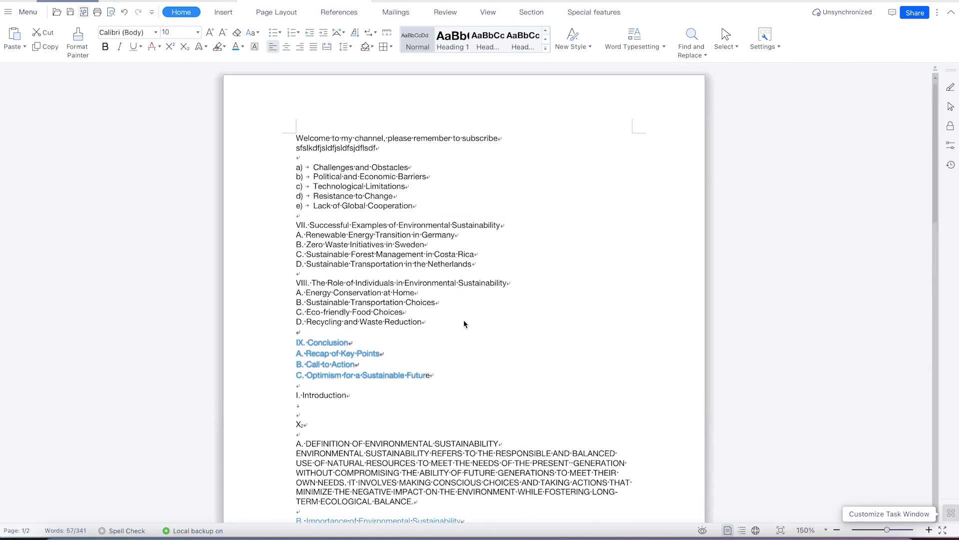
pyautogui.scroll(-1, 452, 411)
pyautogui.scroll(-10, 459, 394)
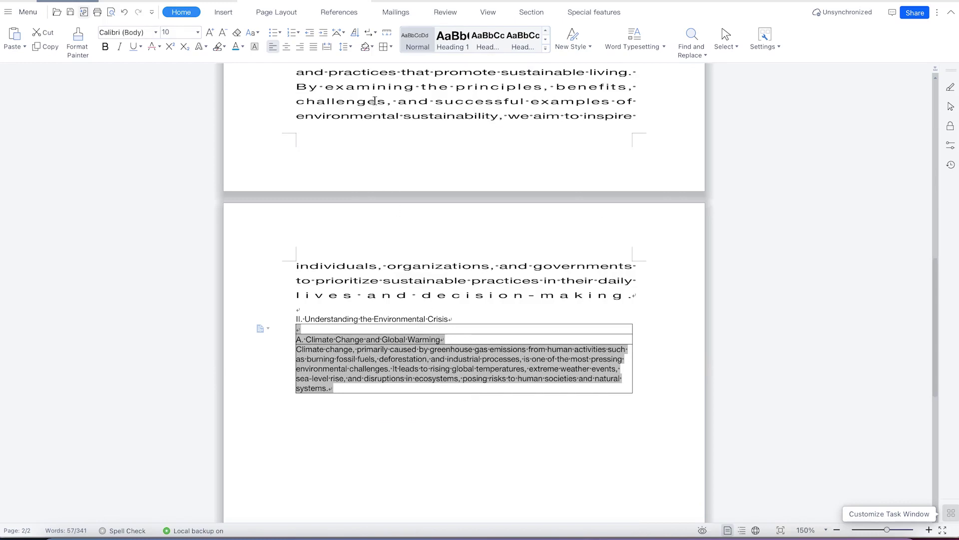
pyautogui.scroll(14, 501, 310)
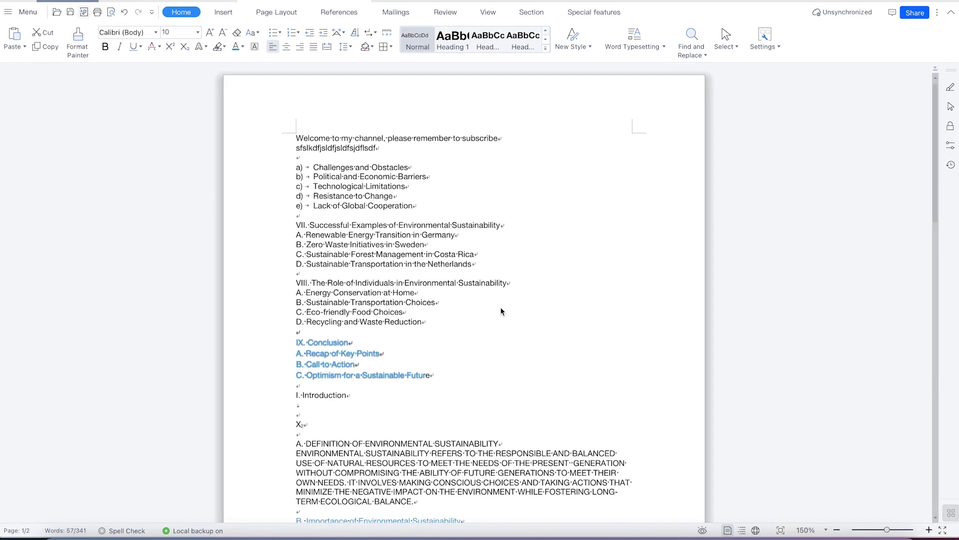